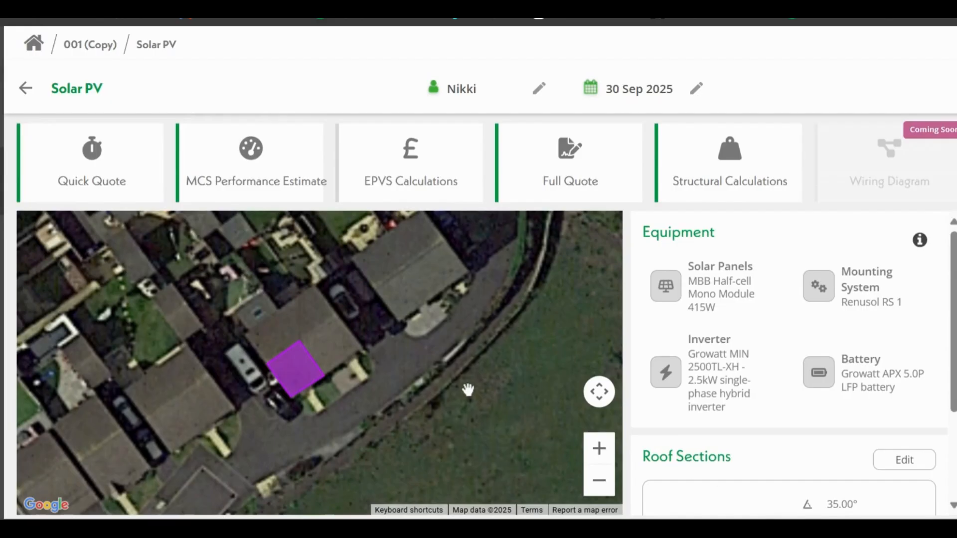
# Step: Review the Solar PV project's equipment and roof section, and open its structural calculations
pyautogui.scroll(-1, 306, 387)
pyautogui.scroll(-2, 787, 441)
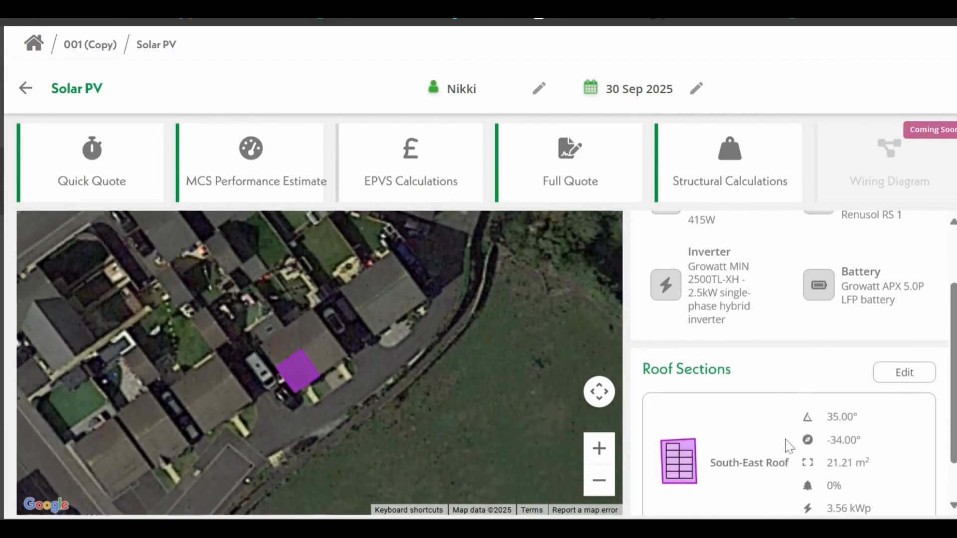
pyautogui.scroll(2, 786, 454)
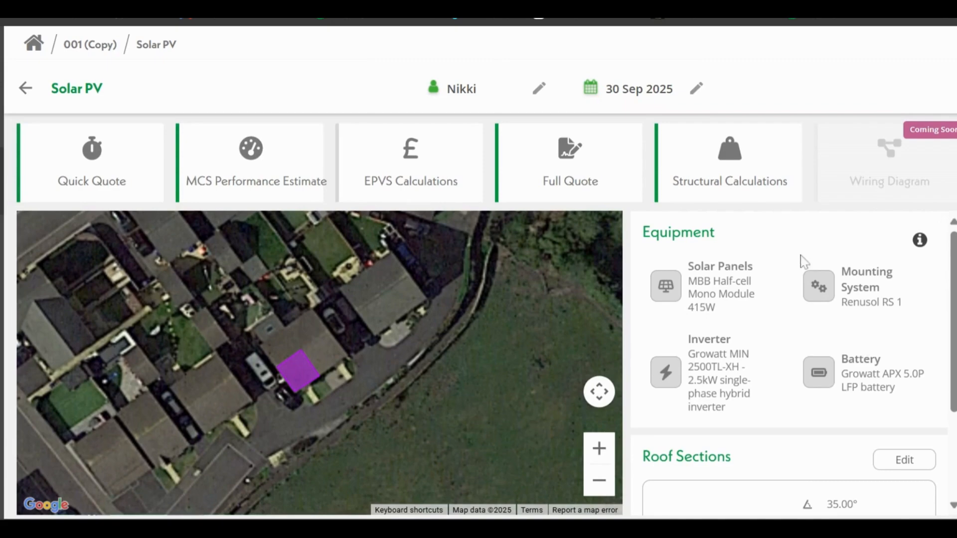
pyautogui.click(738, 179)
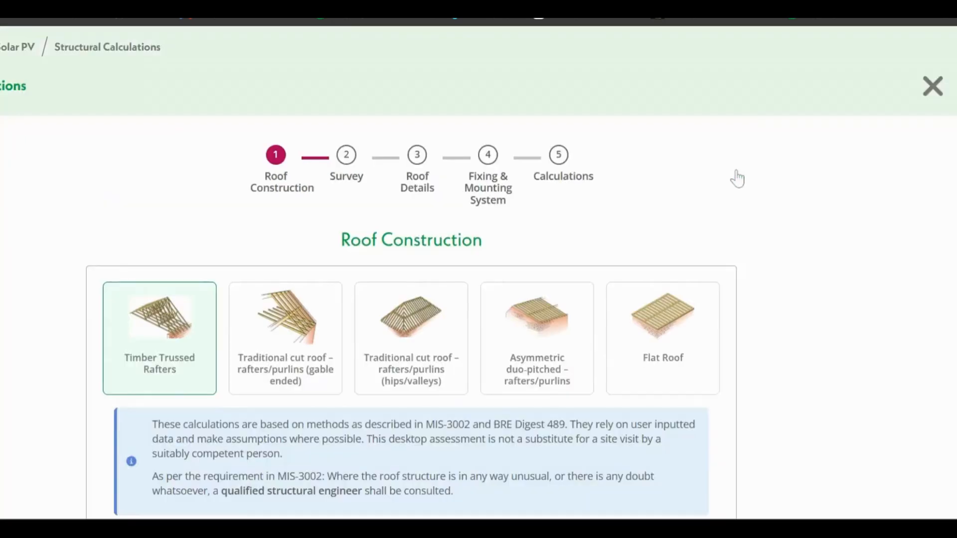
# Step: Try the gable-ended cut roof, hips/valleys cut roof and flat roof construction types
pyautogui.scroll(-2, 861, 199)
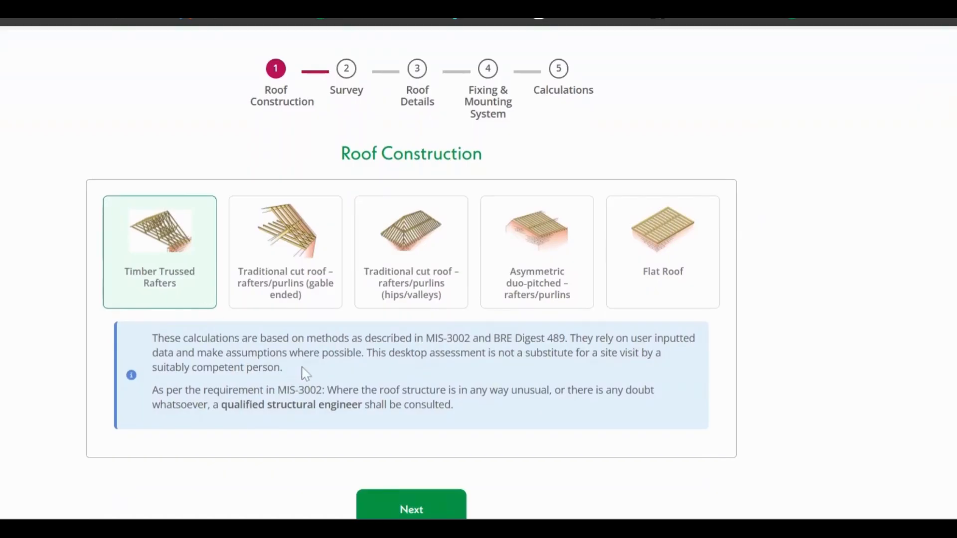
pyautogui.click(316, 278)
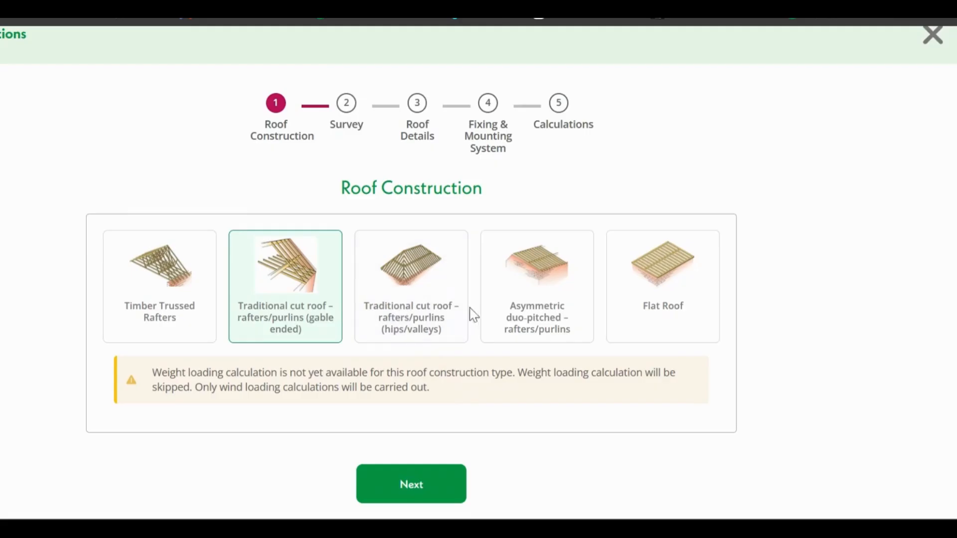
pyautogui.click(457, 312)
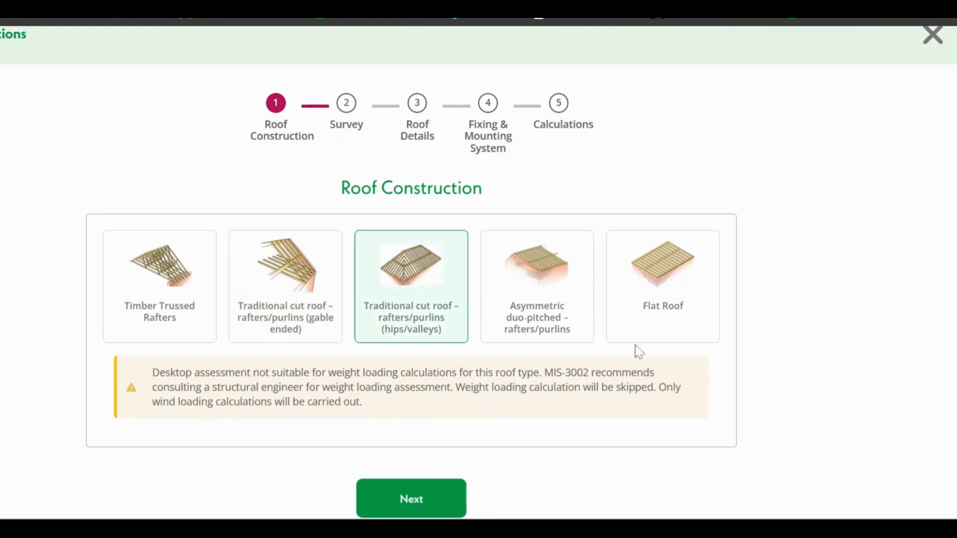
pyautogui.click(647, 325)
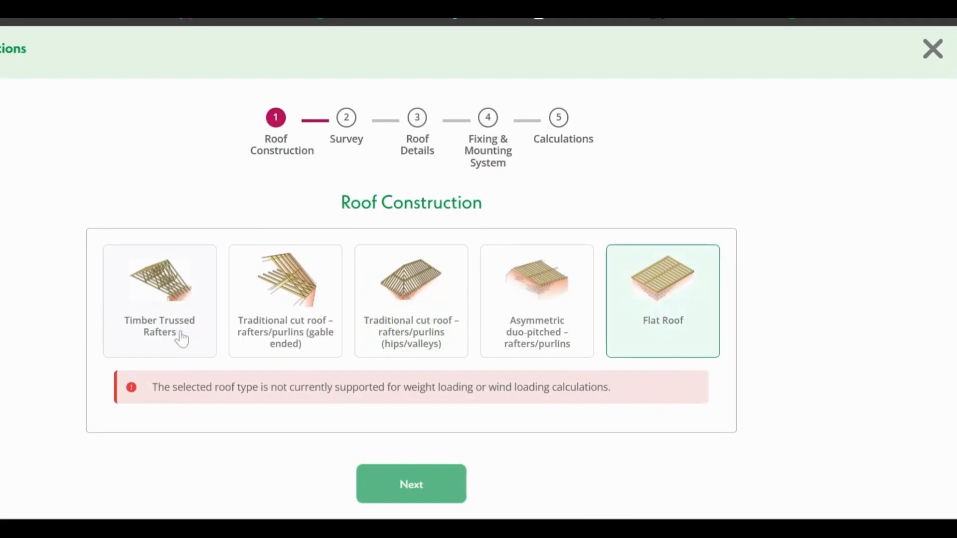
# Step: Set the roof construction to Timber Trussed Rafters and continue to the survey
pyautogui.click(182, 306)
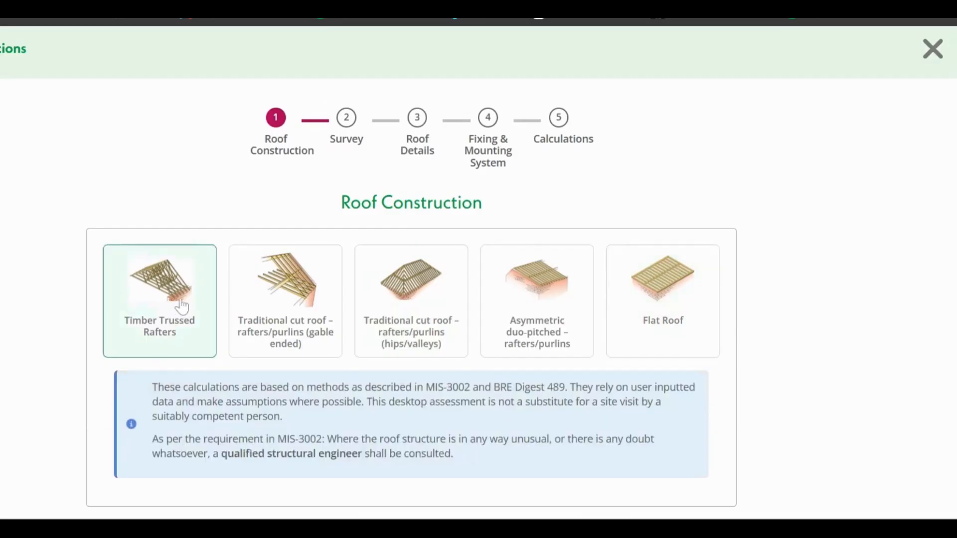
pyautogui.scroll(-2, 872, 259)
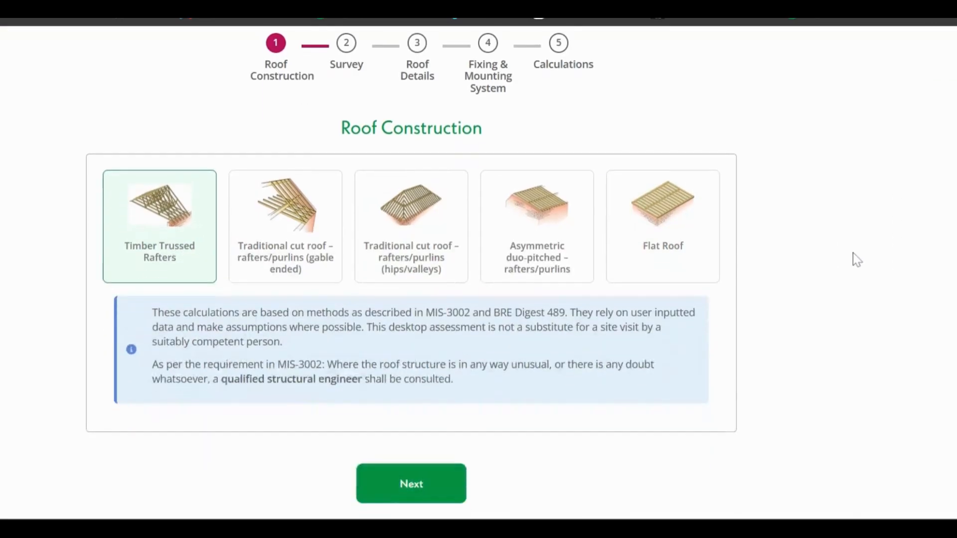
pyautogui.click(407, 499)
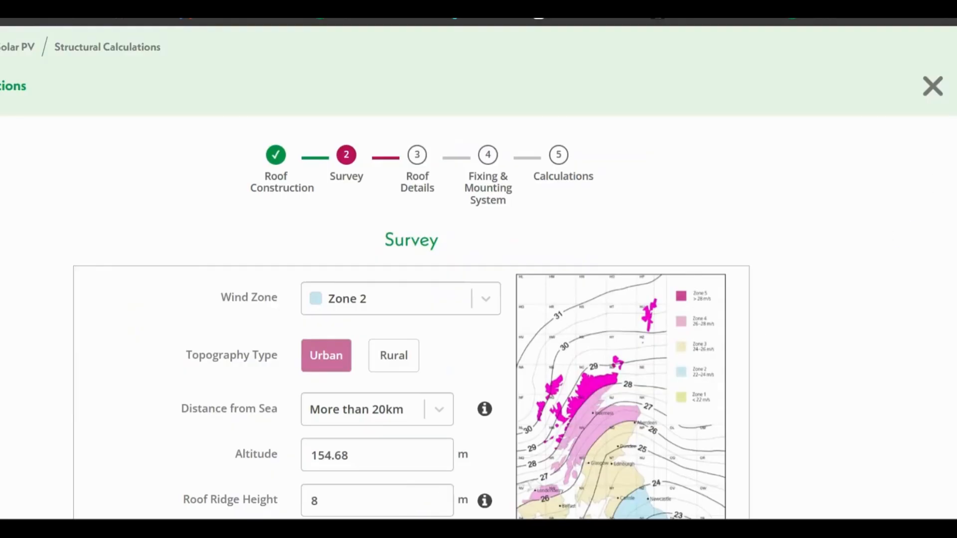
# Step: Select Zone 2 as the wind zone for the site survey
pyautogui.scroll(-3, 411, 280)
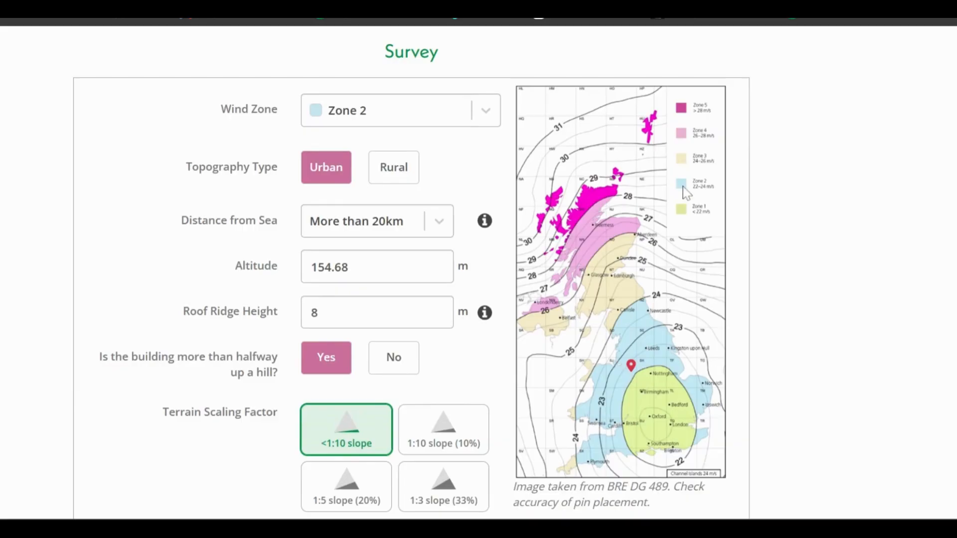
pyautogui.click(425, 119)
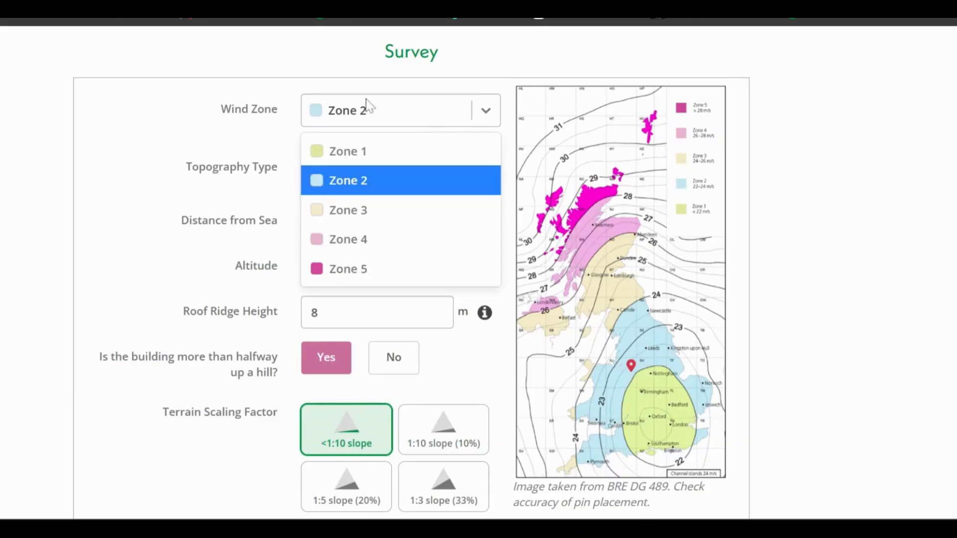
pyautogui.click(392, 192)
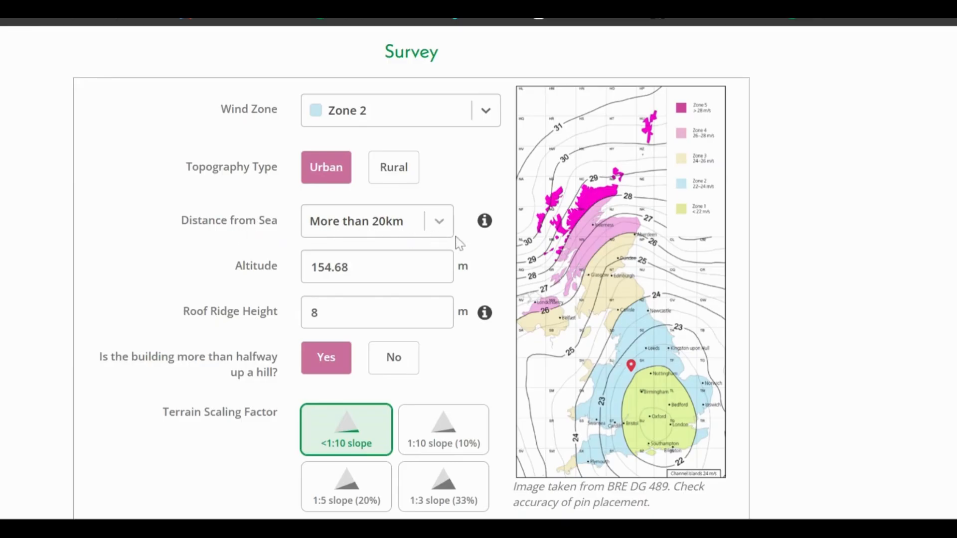
# Step: Check the distance from sea options and the ridge height guidance, keep More than 20km, and continue to the roof details
pyautogui.moveTo(489, 236)
pyautogui.click(439, 222)
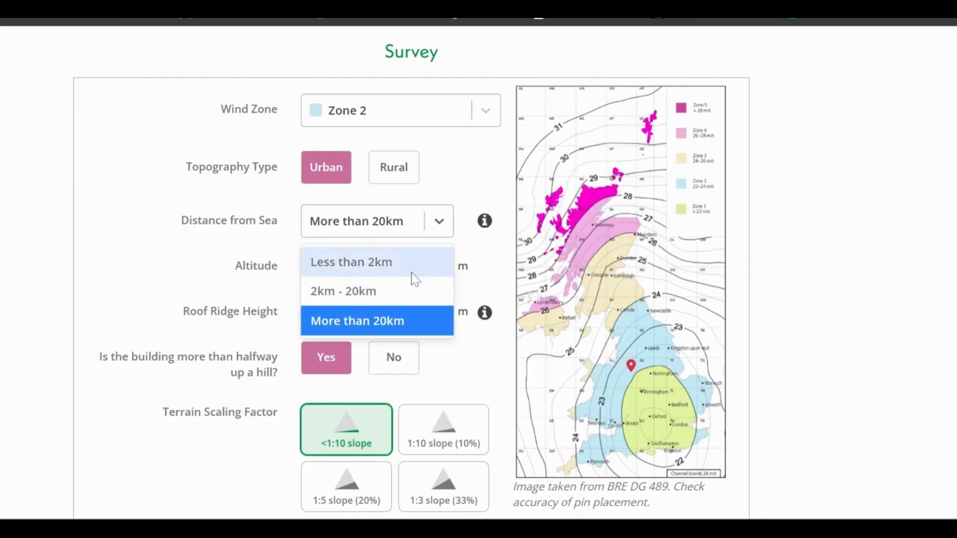
pyautogui.click(438, 217)
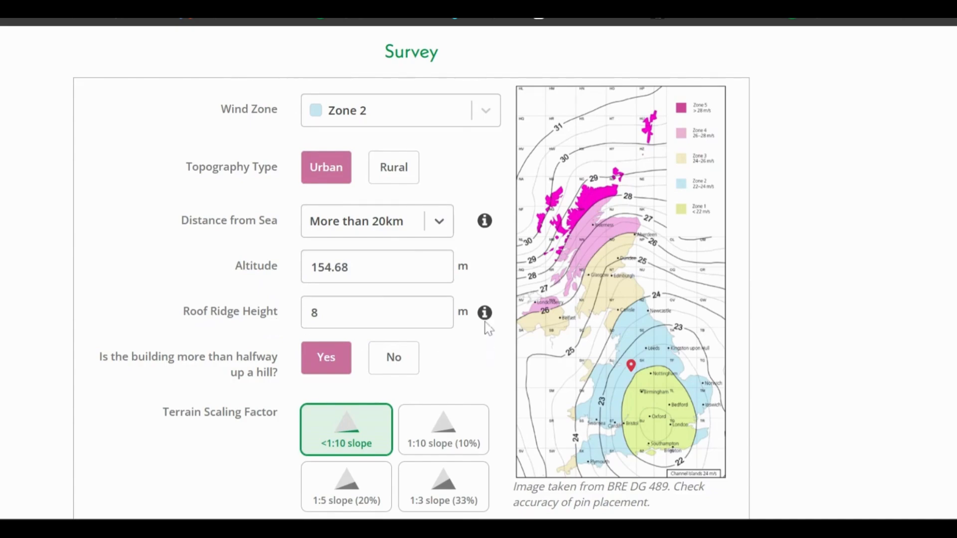
pyautogui.moveTo(485, 325)
pyautogui.scroll(-3, 857, 224)
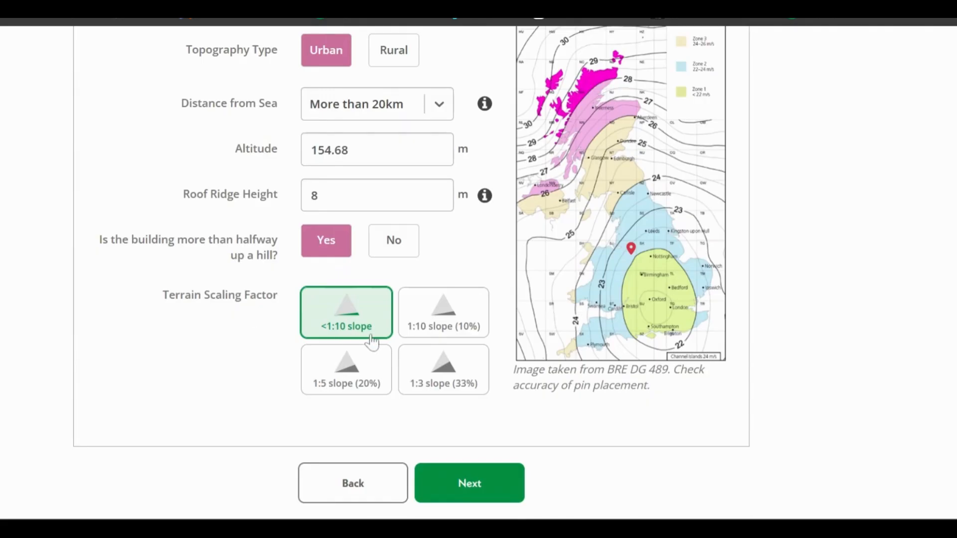
pyautogui.click(463, 502)
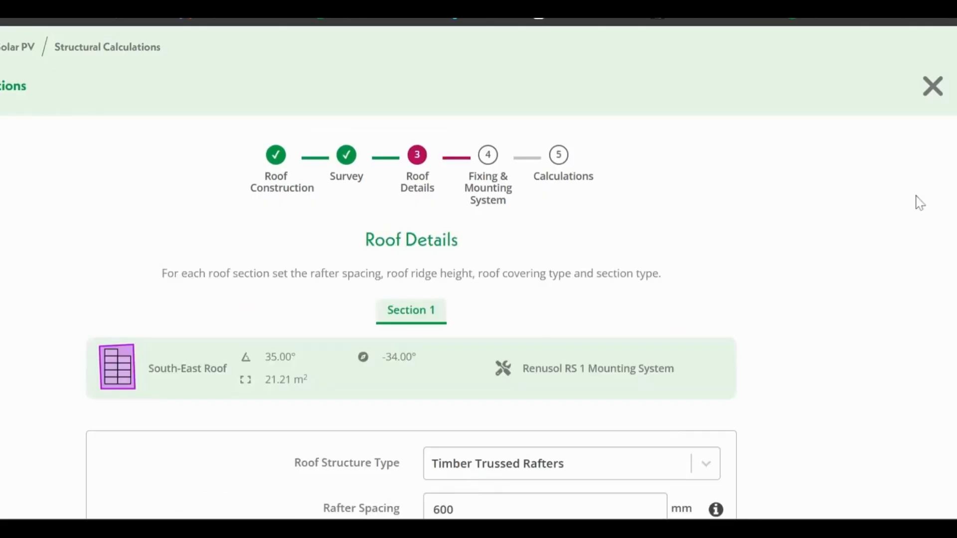
# Step: Review the South-East Roof's structural details and read the guidance on rafter spacing
pyautogui.scroll(-4, 479, 273)
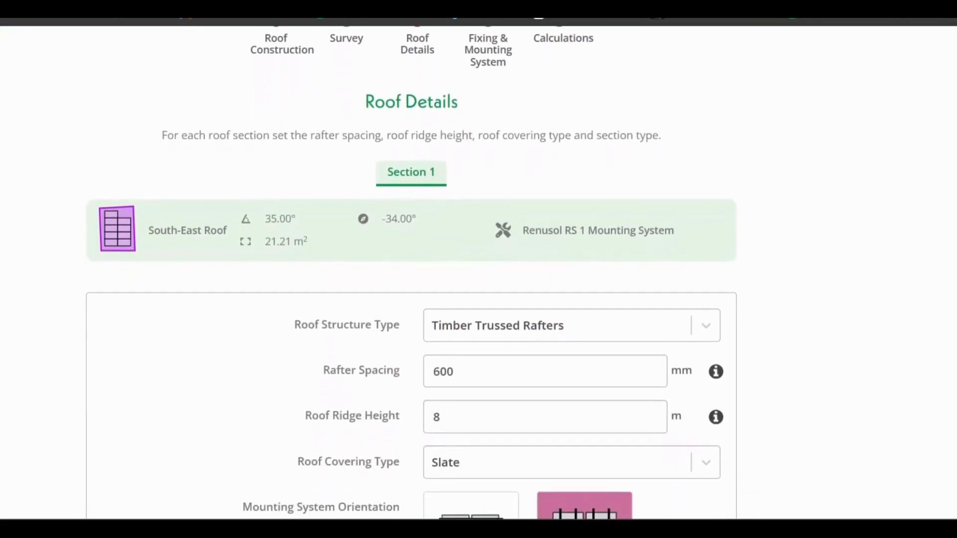
pyautogui.scroll(1, 478, 273)
pyautogui.scroll(-2, 478, 274)
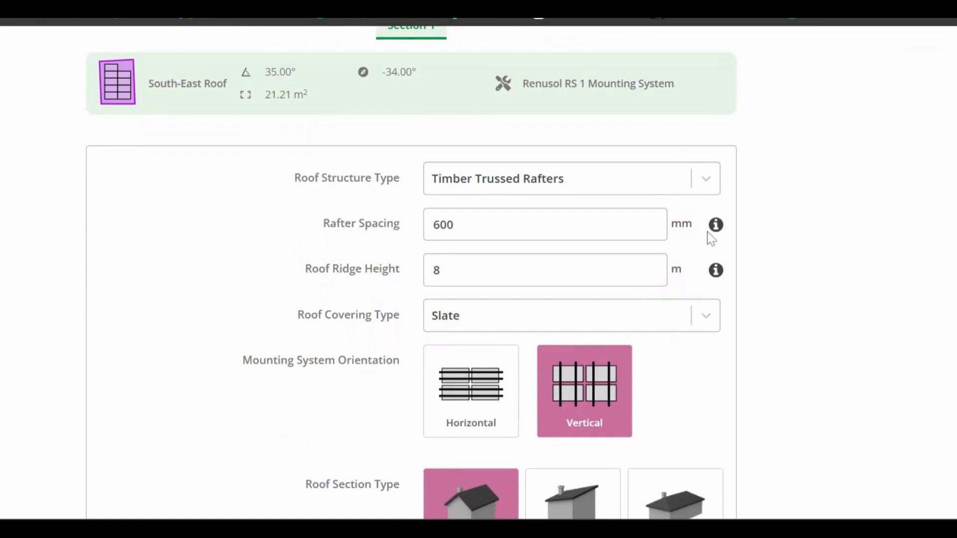
pyautogui.moveTo(717, 231)
pyautogui.scroll(-2, 338, 269)
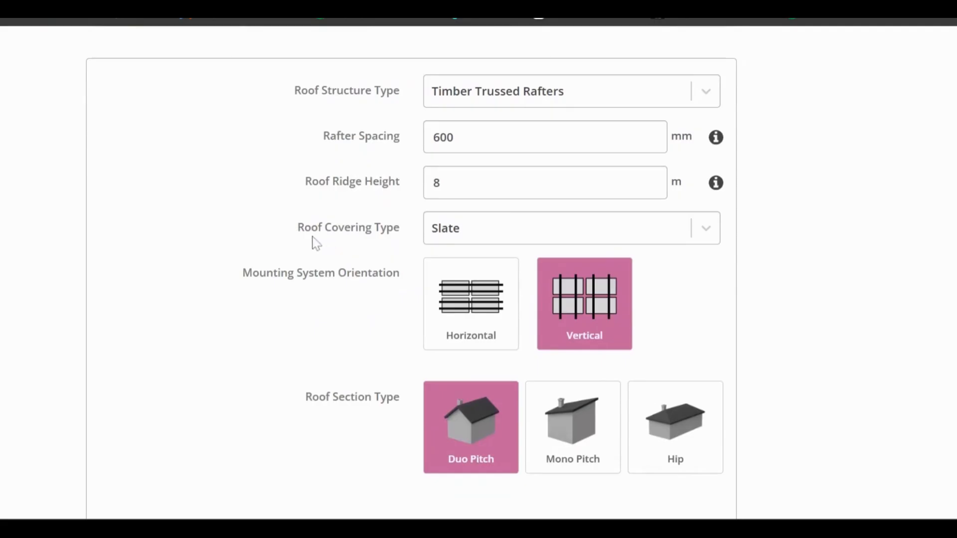
# Step: Switch the roof covering type to Other and back to Slate, and continue to the fixing and mounting details
pyautogui.click(481, 234)
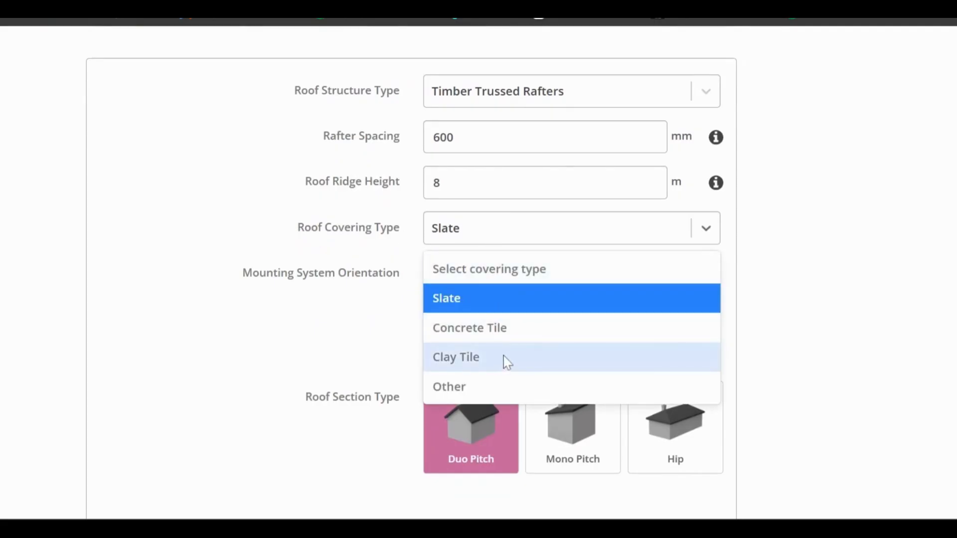
pyautogui.click(491, 388)
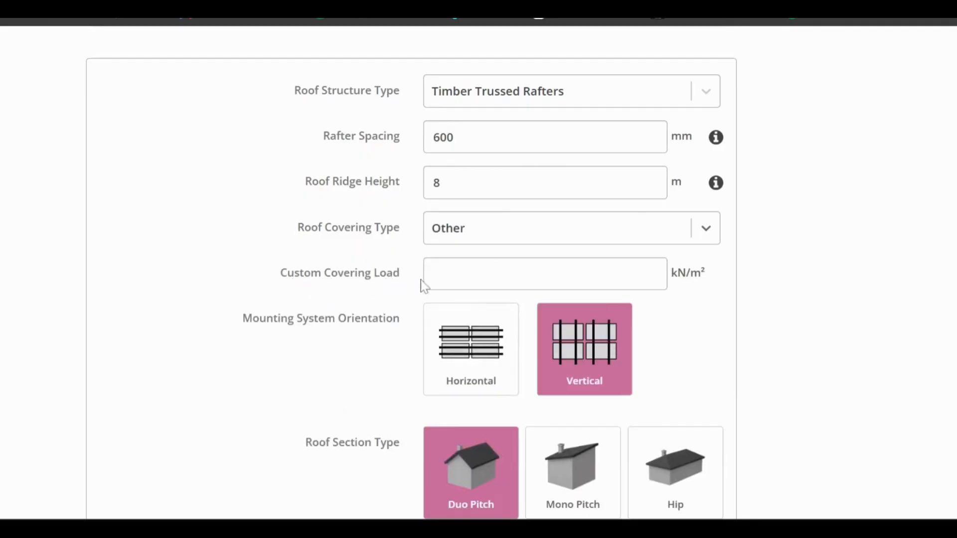
pyautogui.click(472, 236)
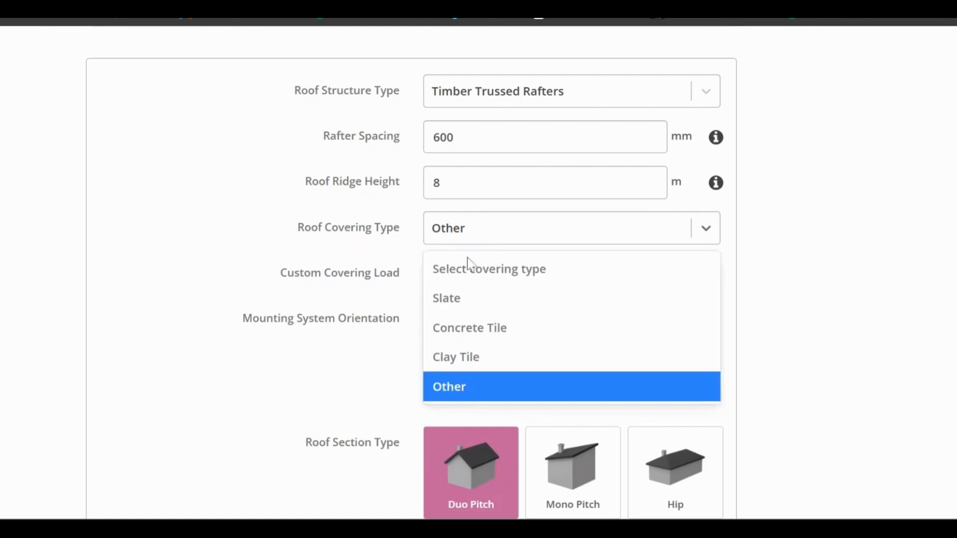
pyautogui.click(472, 298)
pyautogui.scroll(-1, 887, 274)
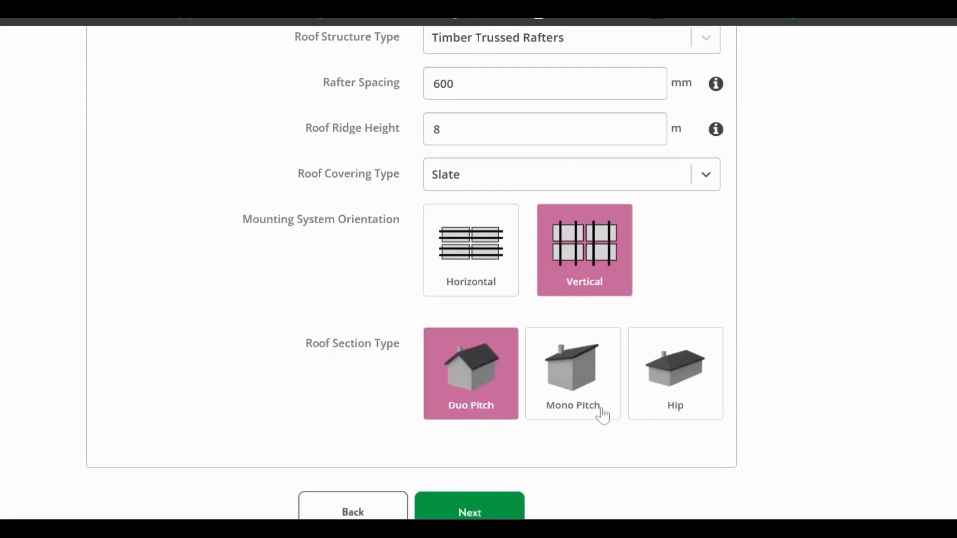
pyautogui.click(467, 514)
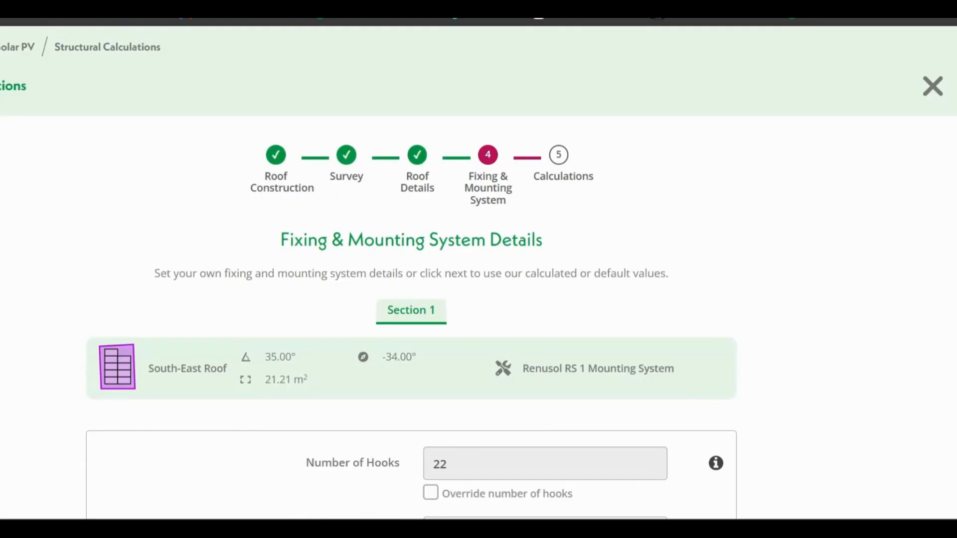
# Step: Read the guidance on the number of hooks and turn the hook override on and off again
pyautogui.scroll(-5, 479, 273)
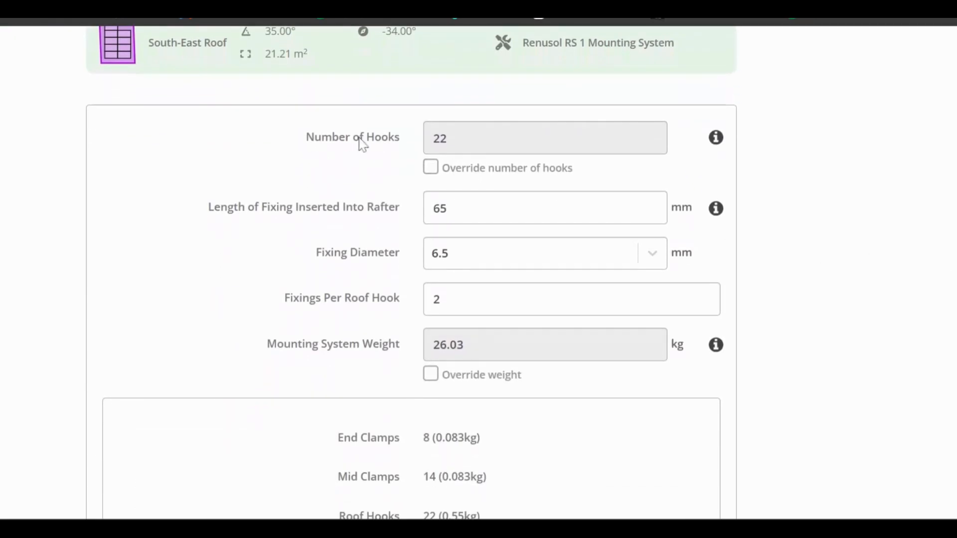
pyautogui.moveTo(715, 142)
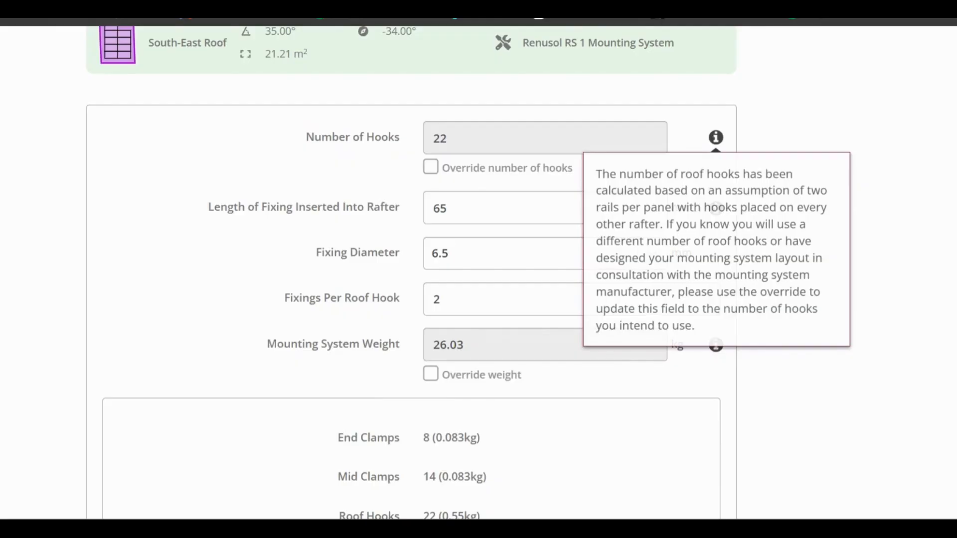
pyautogui.click(433, 172)
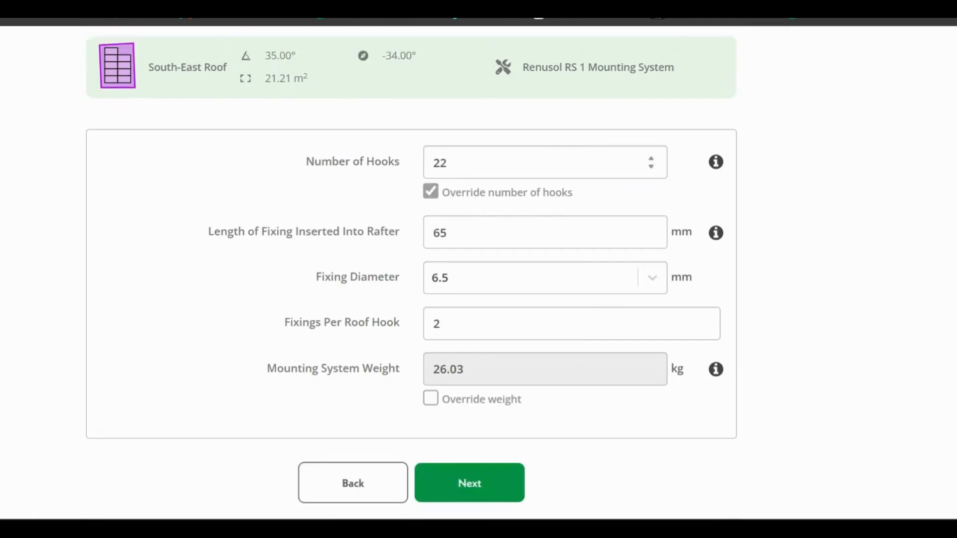
pyautogui.click(432, 193)
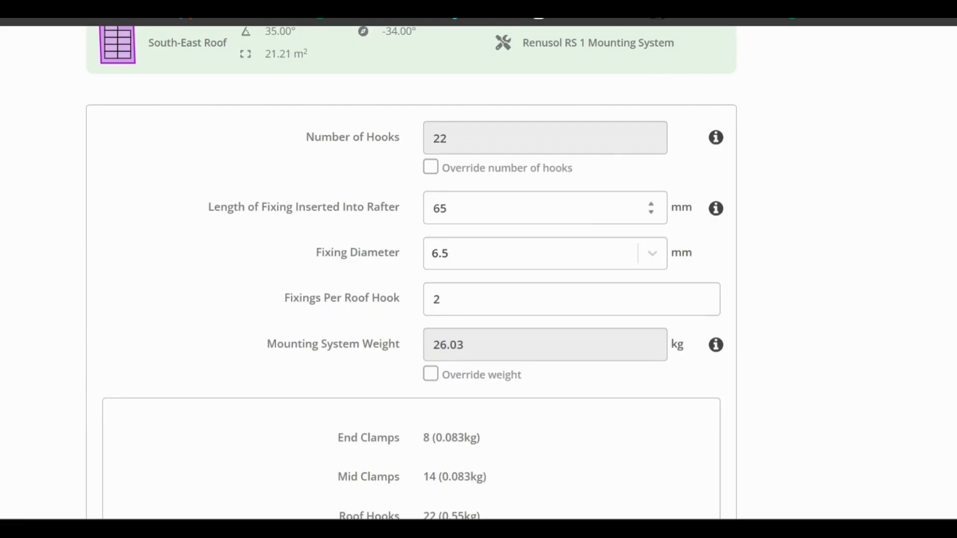
# Step: Turn the mounting system weight override on and off again, and continue to the calculations with the calculated weight
pyautogui.moveTo(716, 213)
pyautogui.scroll(-2, 321, 244)
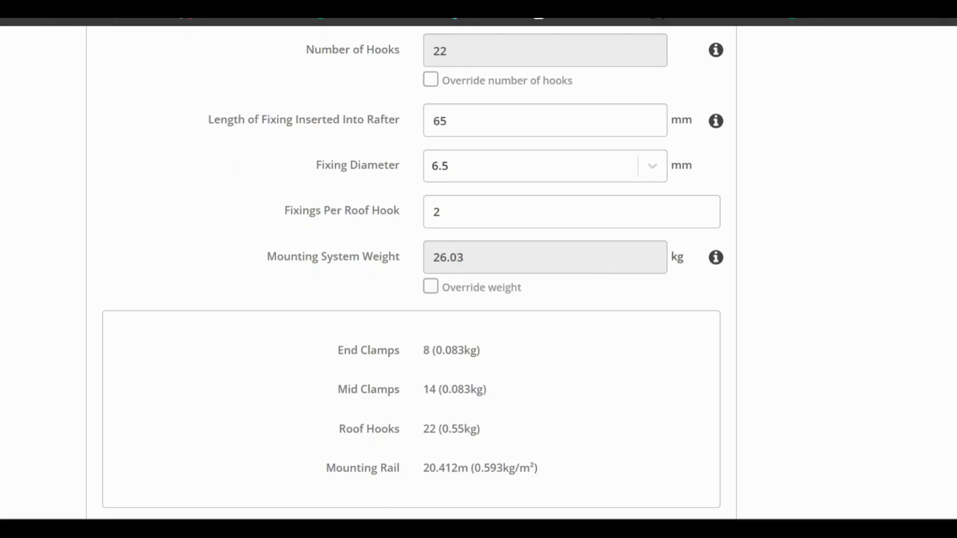
pyautogui.click(431, 287)
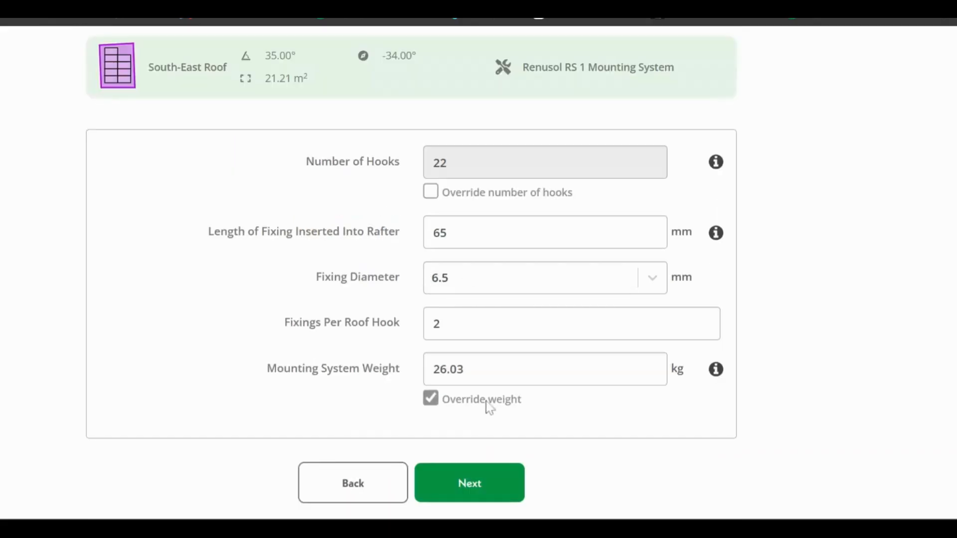
pyautogui.click(432, 398)
pyautogui.scroll(-2, 874, 290)
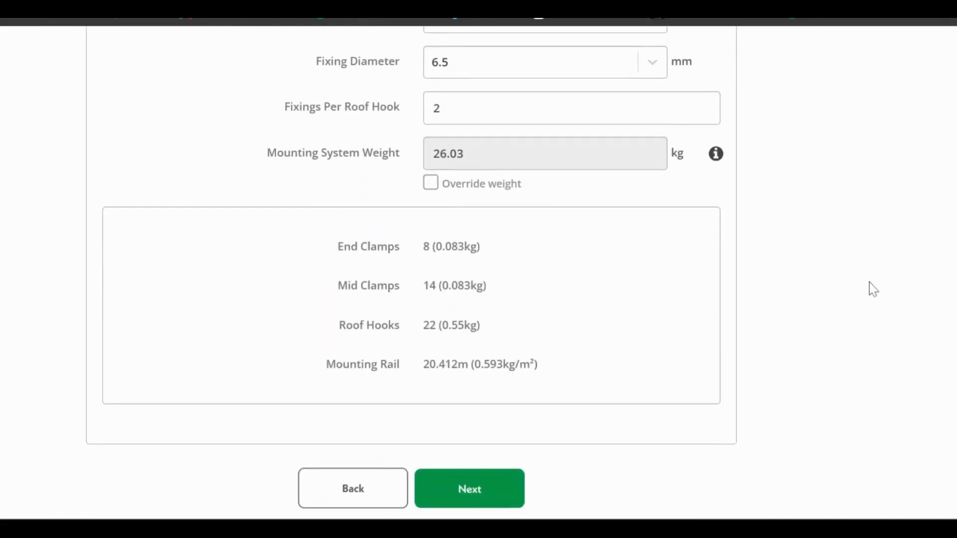
pyautogui.click(468, 506)
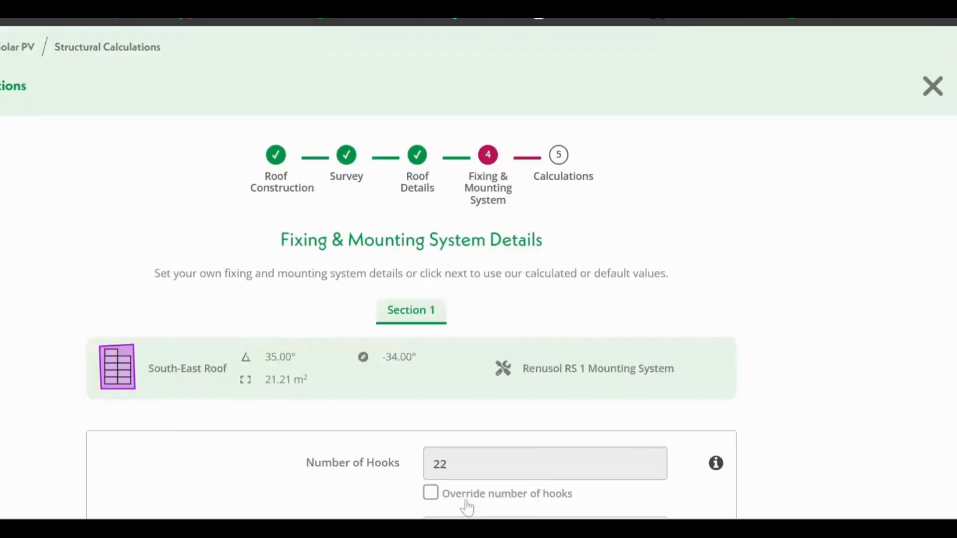
# Step: Examine the weight loading and wind loading calculations for the South-East Roof in the structural report
pyautogui.scroll(-6, 779, 180)
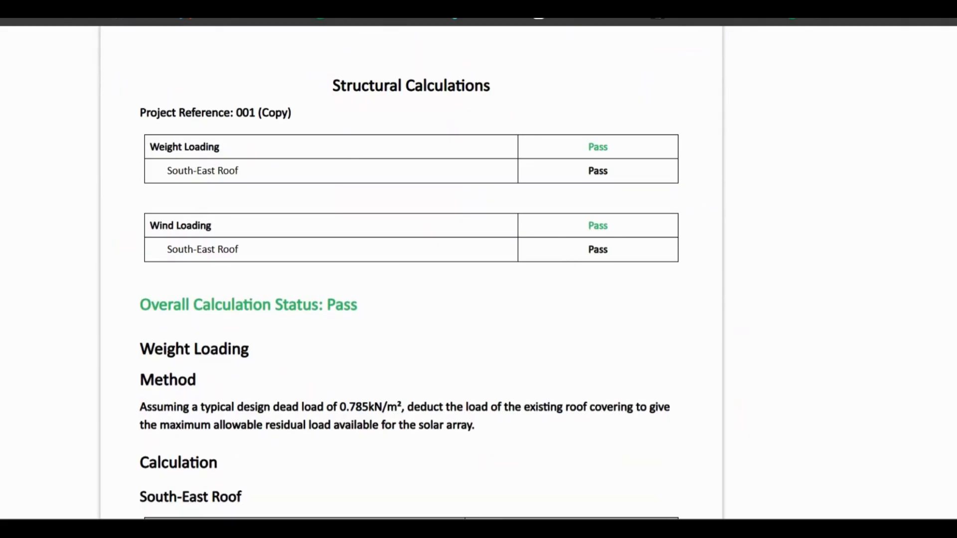
pyautogui.scroll(-1, 873, 208)
pyautogui.scroll(-5, 871, 208)
pyautogui.scroll(-1, 869, 206)
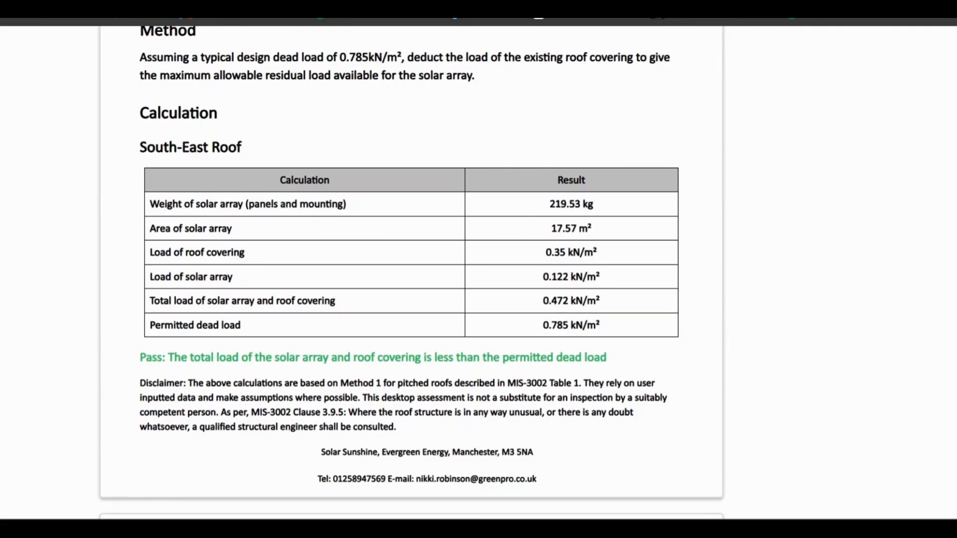
pyautogui.scroll(-3, 412, 269)
pyautogui.scroll(-5, 439, 178)
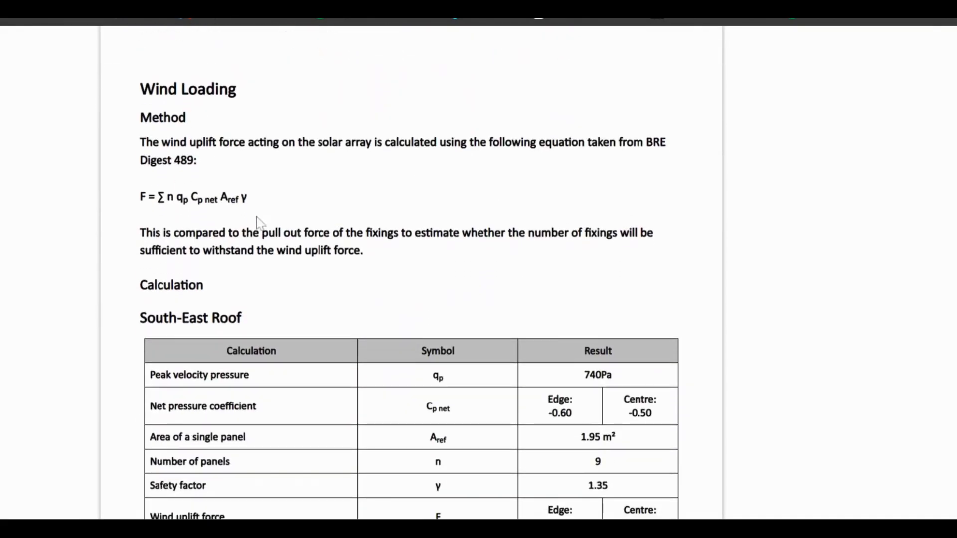
pyautogui.scroll(-4, 349, 217)
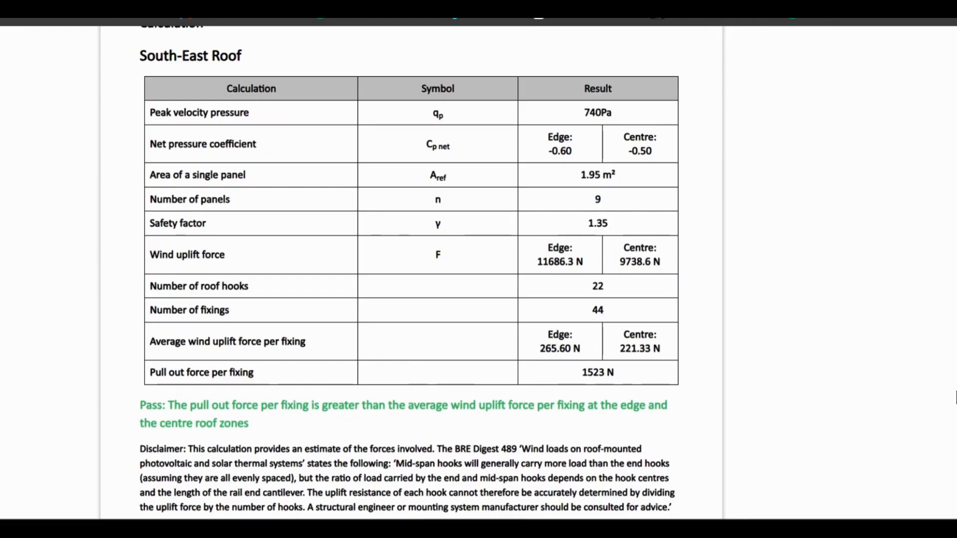
pyautogui.scroll(-2, 956, 398)
pyautogui.scroll(18, 956, 397)
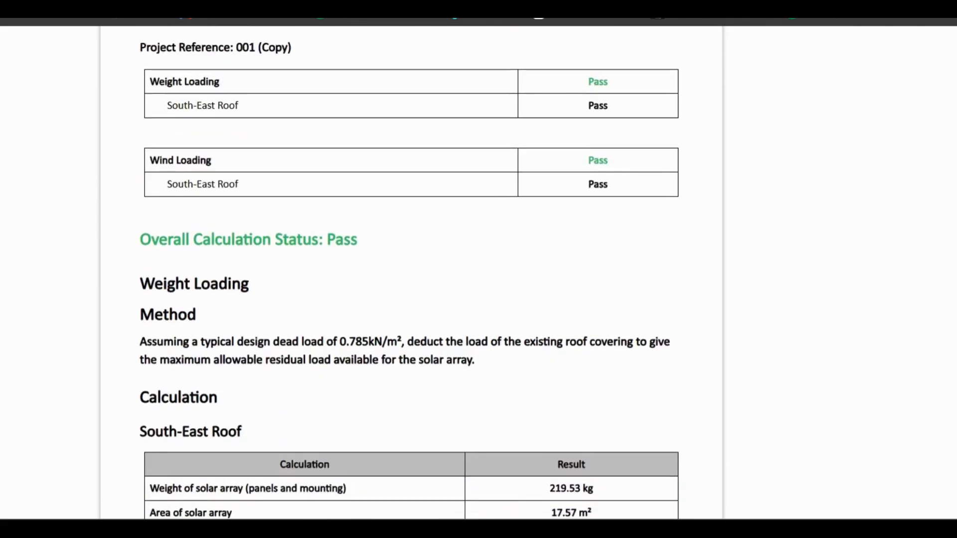
pyautogui.scroll(6, 770, 294)
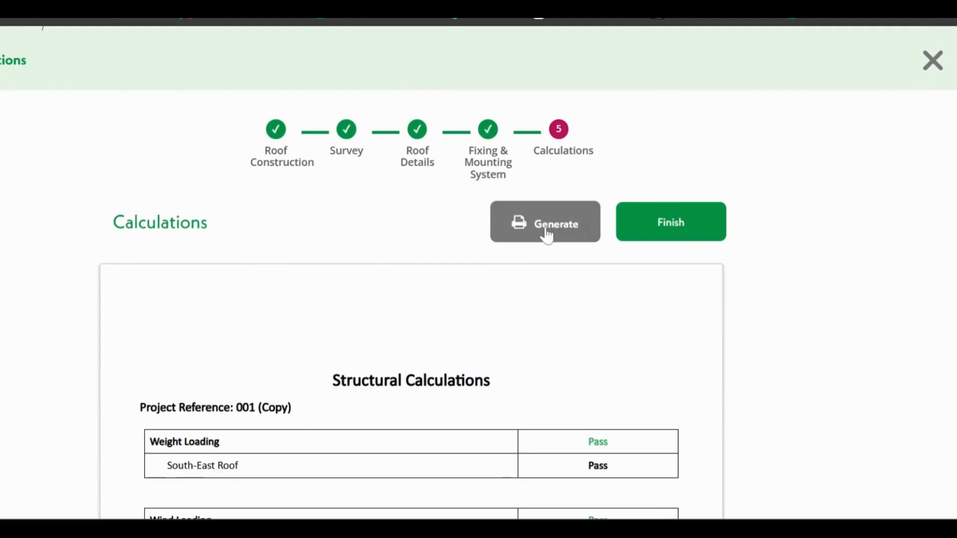